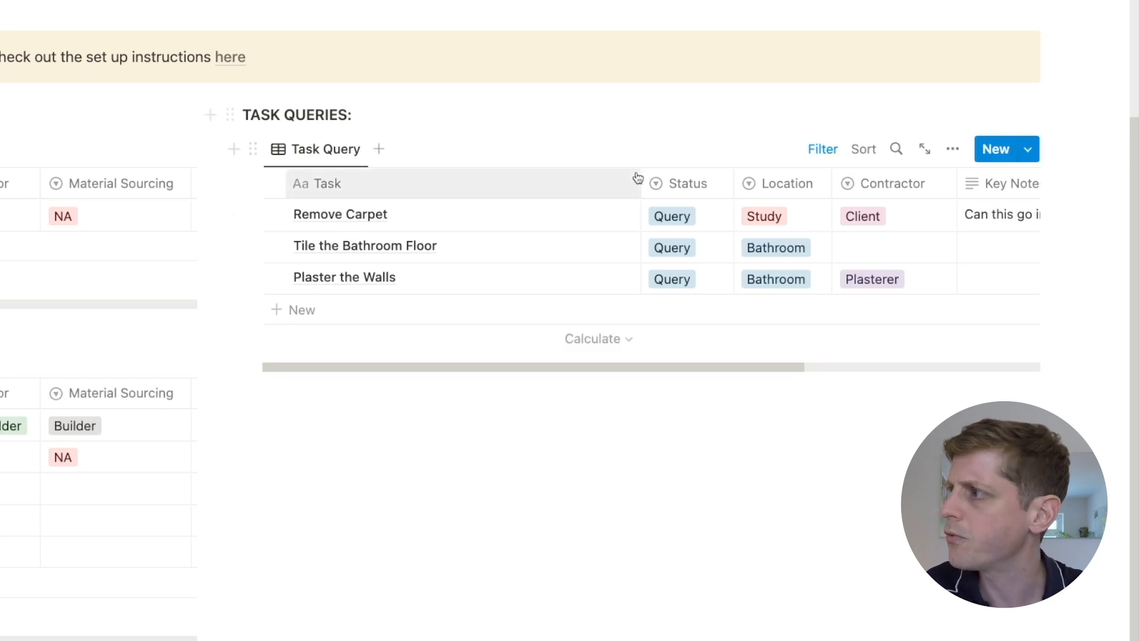
Narrow the Task column and add key notes: "What is the cost of tiles vs lino" for tiling, "Do we need to plaster all walls?" for plastering.
left_click_drag(641, 183, 471, 195)
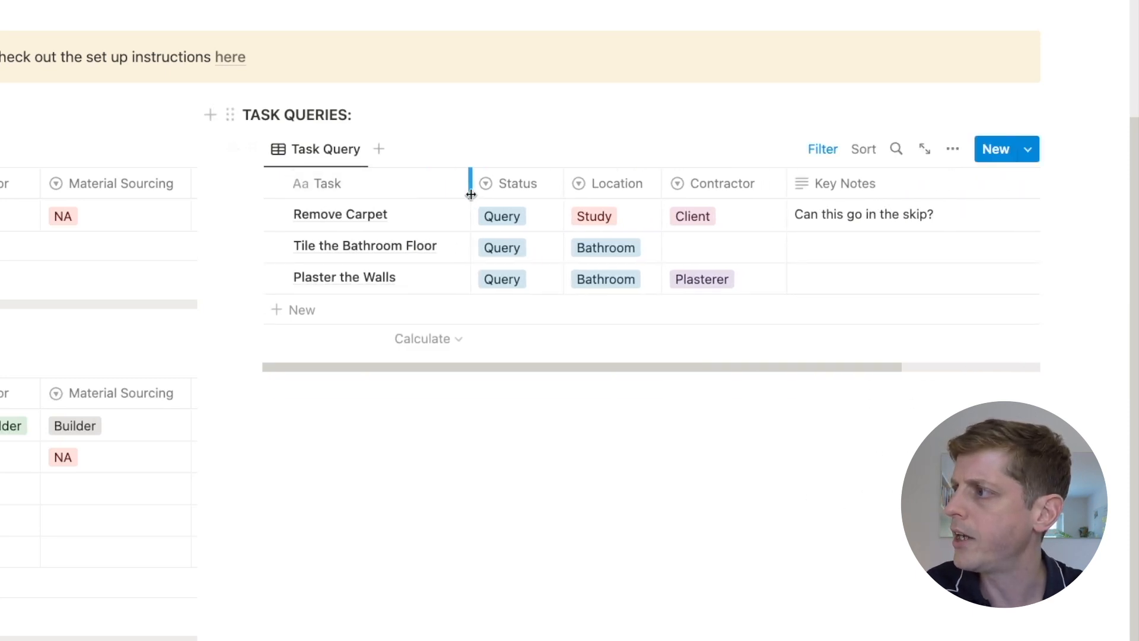
left_click(810, 255)
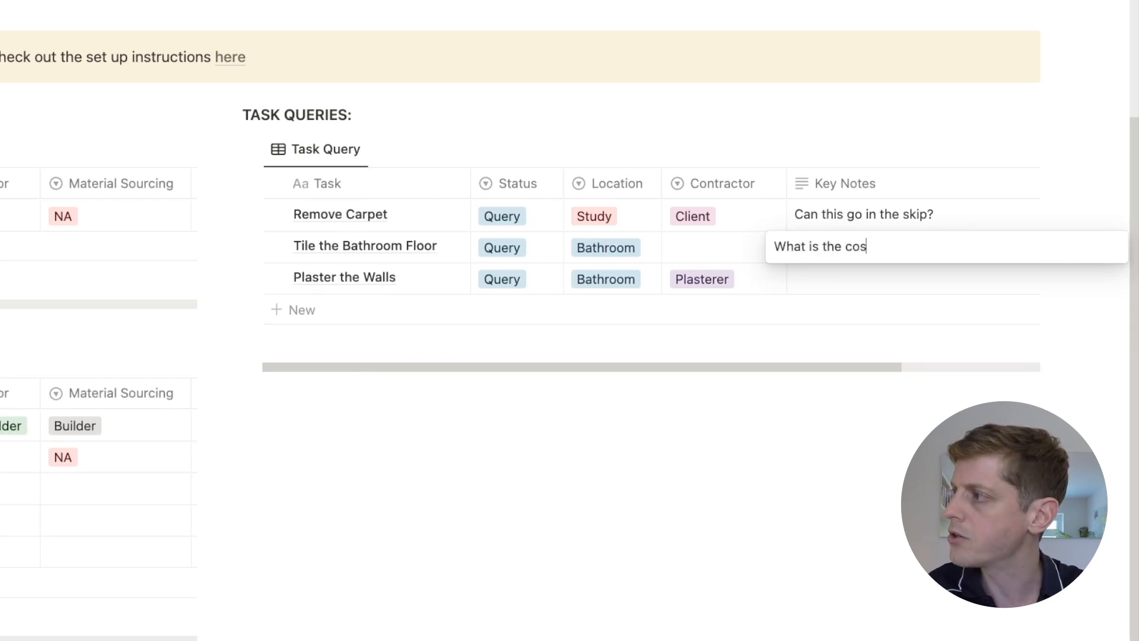
key("Escape")
left_click(825, 282)
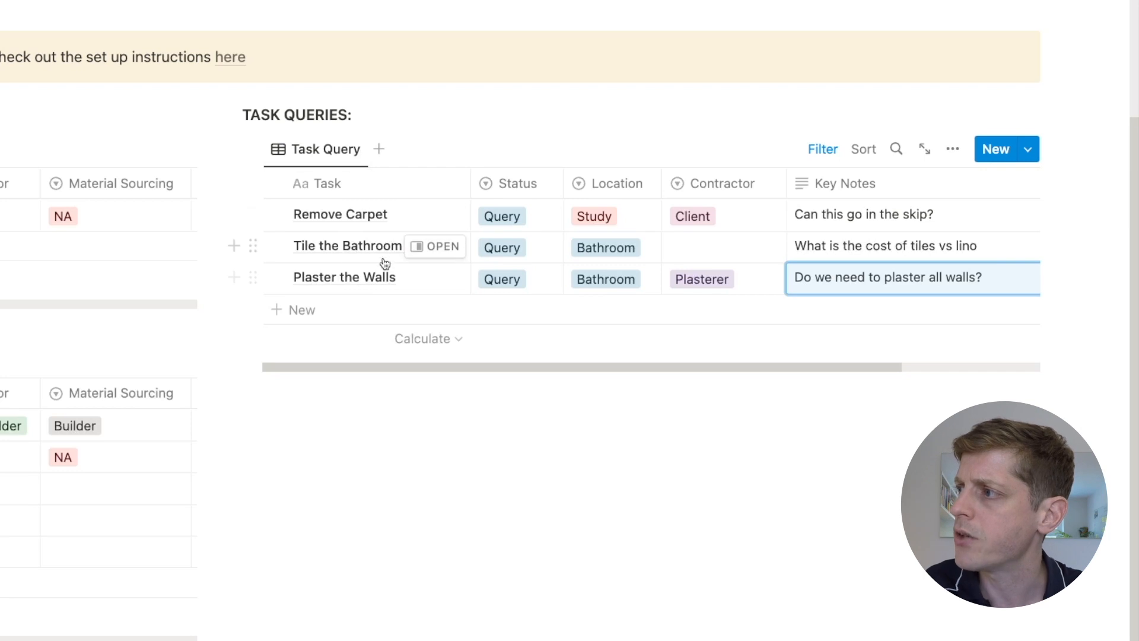
In the task queries, set the status of Tile the Bathroom Floor to Confirmed and Plaster the Walls to Rejected.
left_click(518, 250)
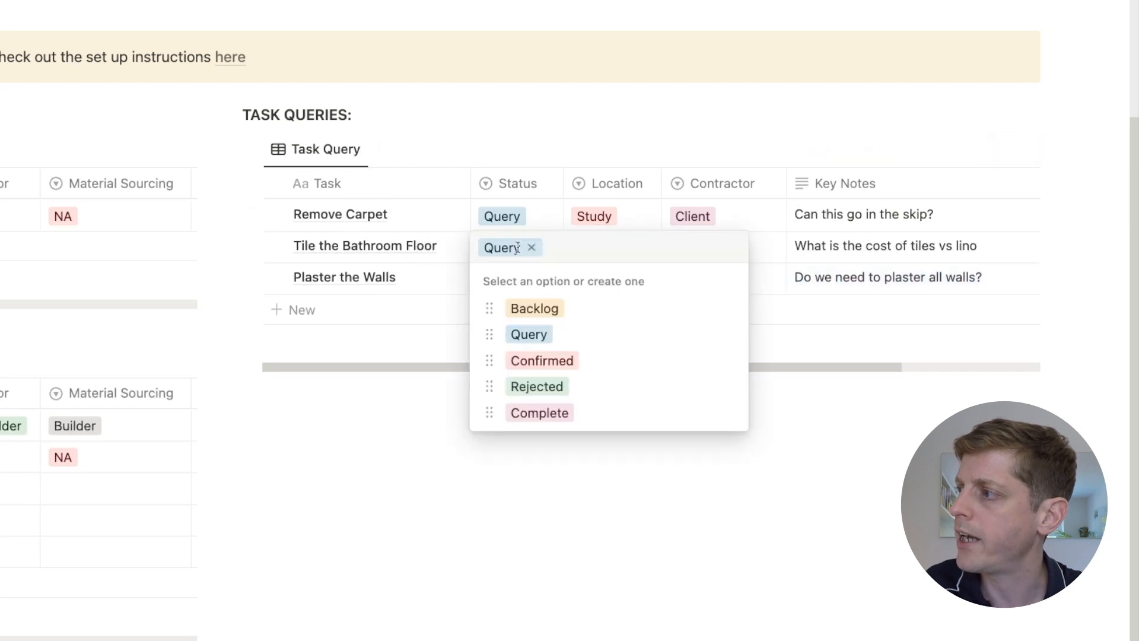
left_click(564, 363)
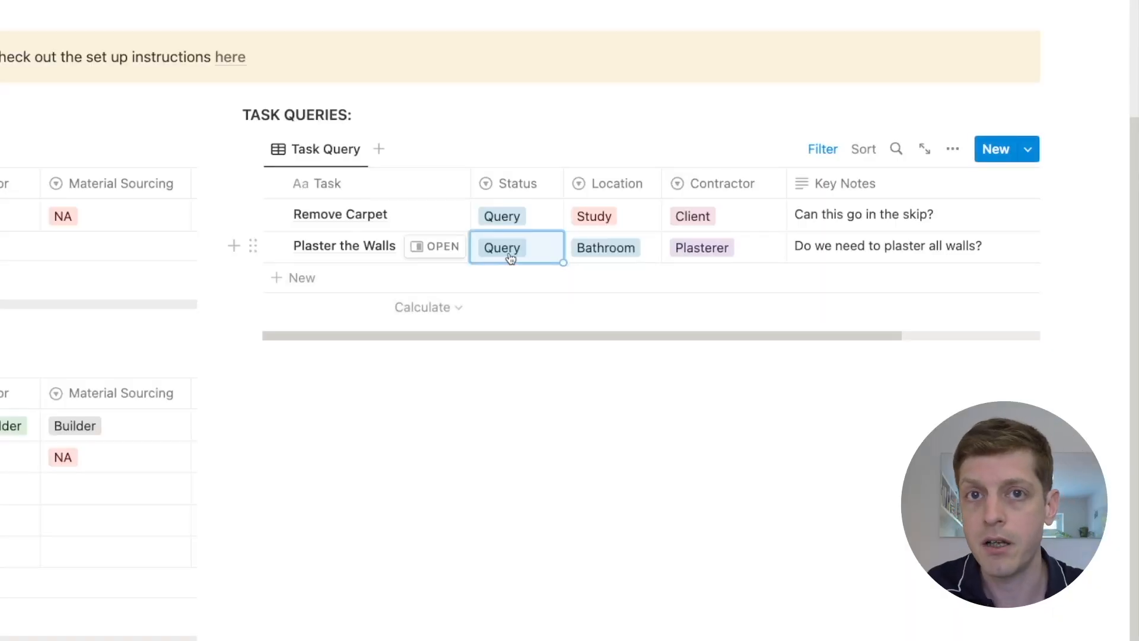
left_click(510, 256)
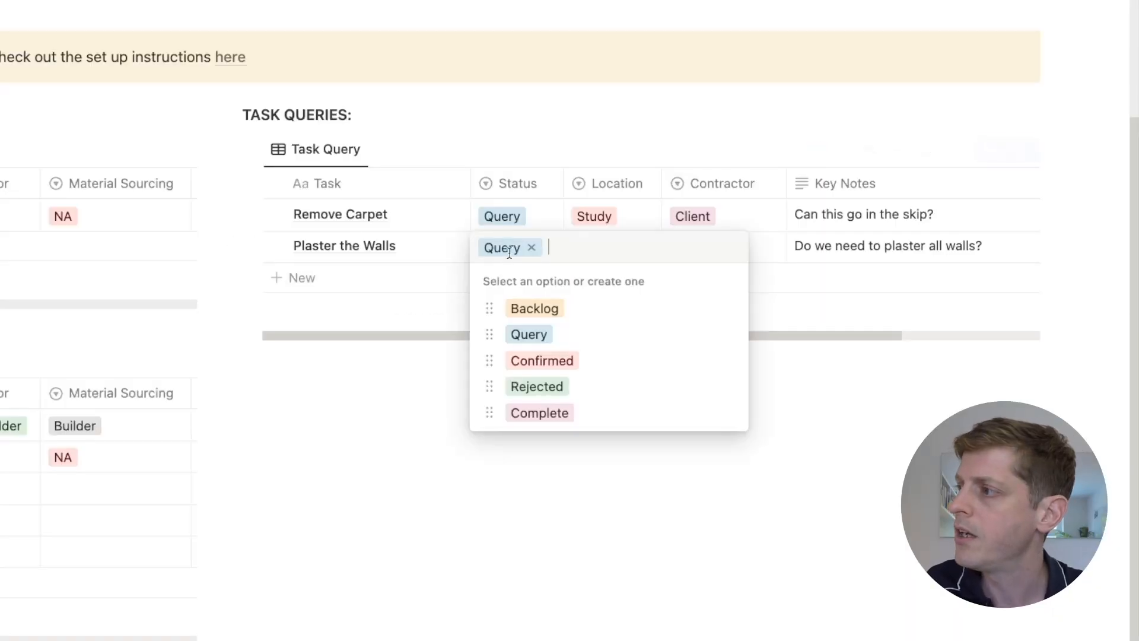
left_click(537, 387)
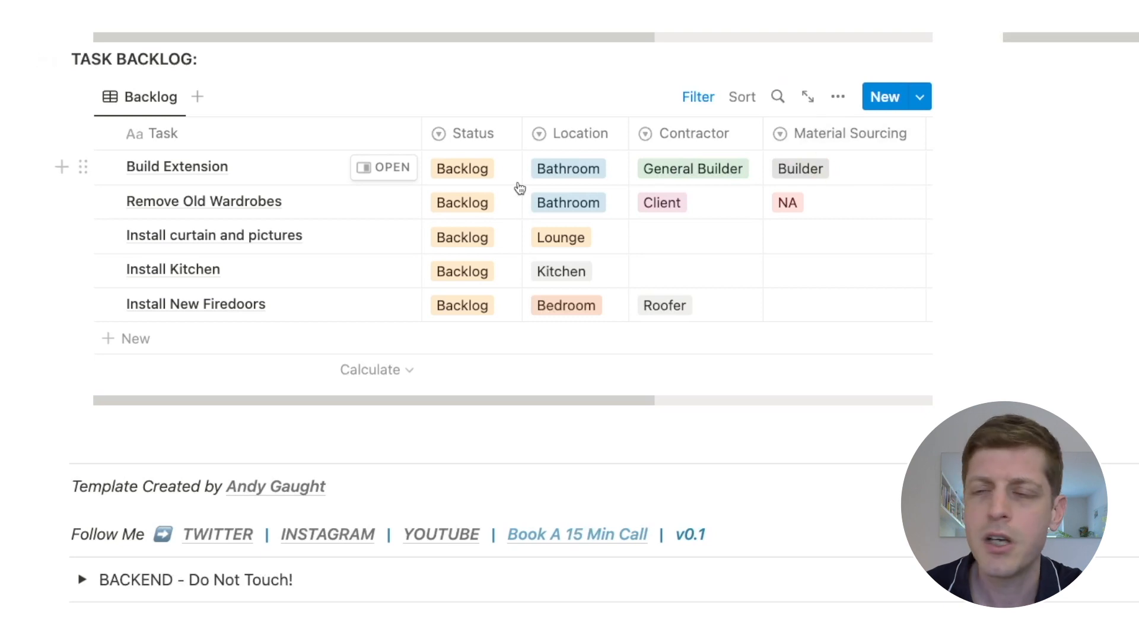
In the task backlog, set Build Extension to Confirmed, and give Remove Old Wardrobes the location Bedroom and status Confirmed.
left_click(476, 172)
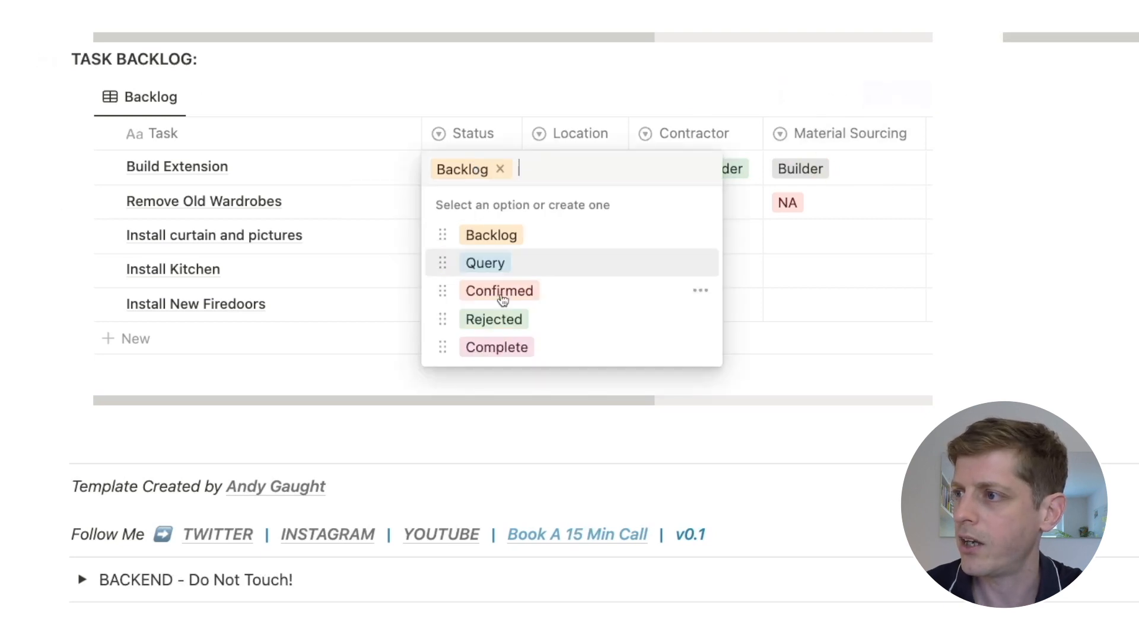
left_click(503, 291)
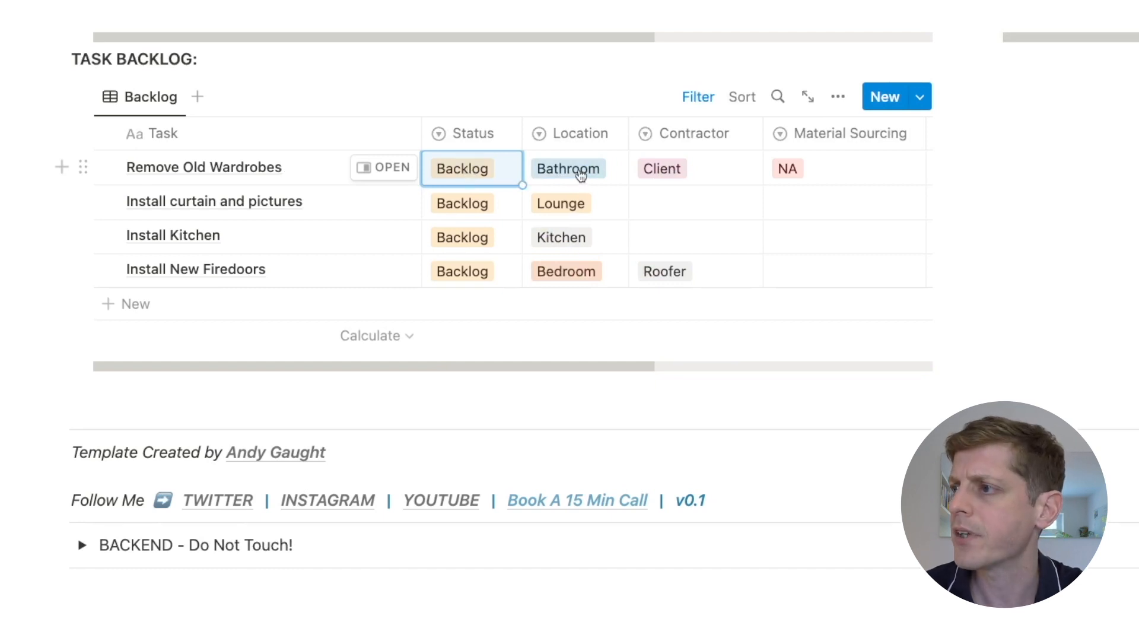
left_click(580, 174)
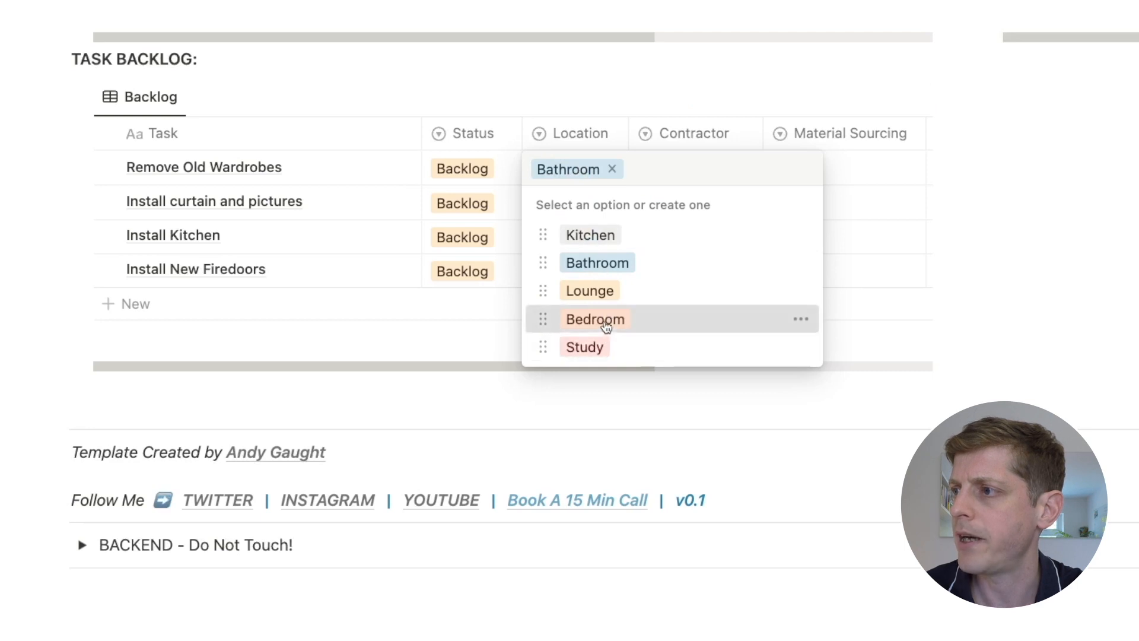
left_click(606, 327)
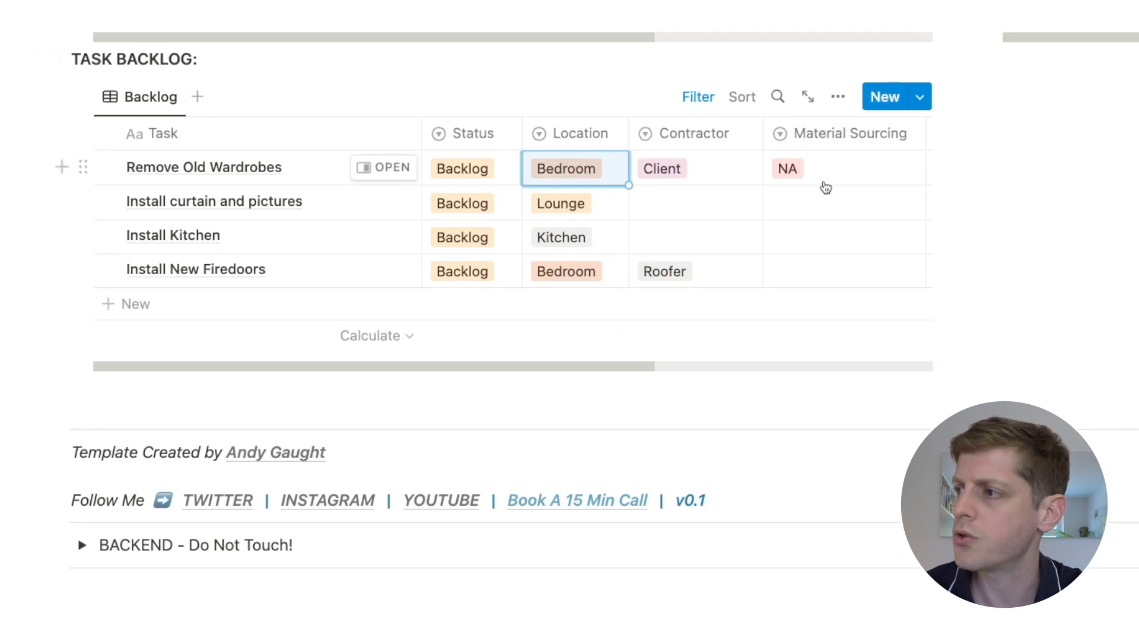
left_click(457, 167)
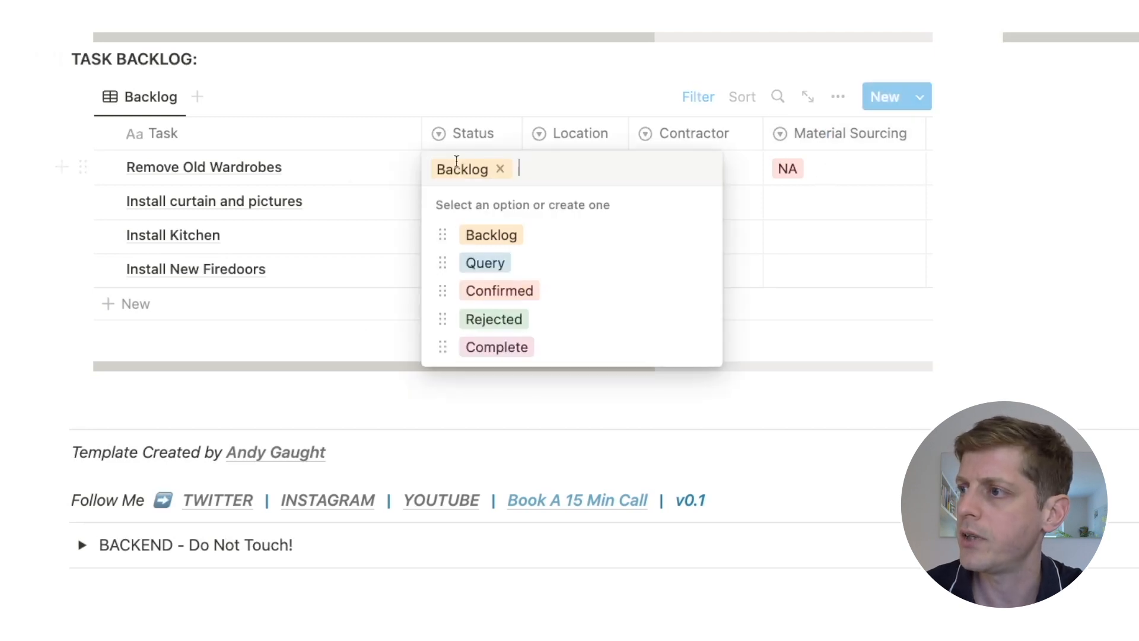
left_click(497, 290)
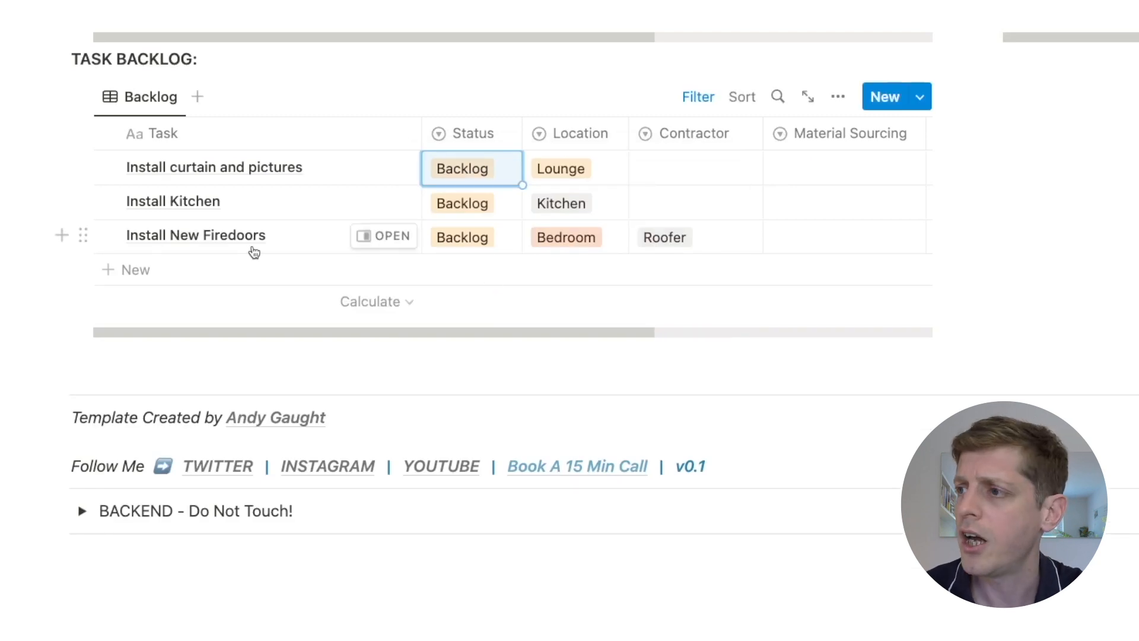
Set the status of the backlog tasks Install New Firedoors and Install curtain and pictures to Rejected.
left_click(480, 238)
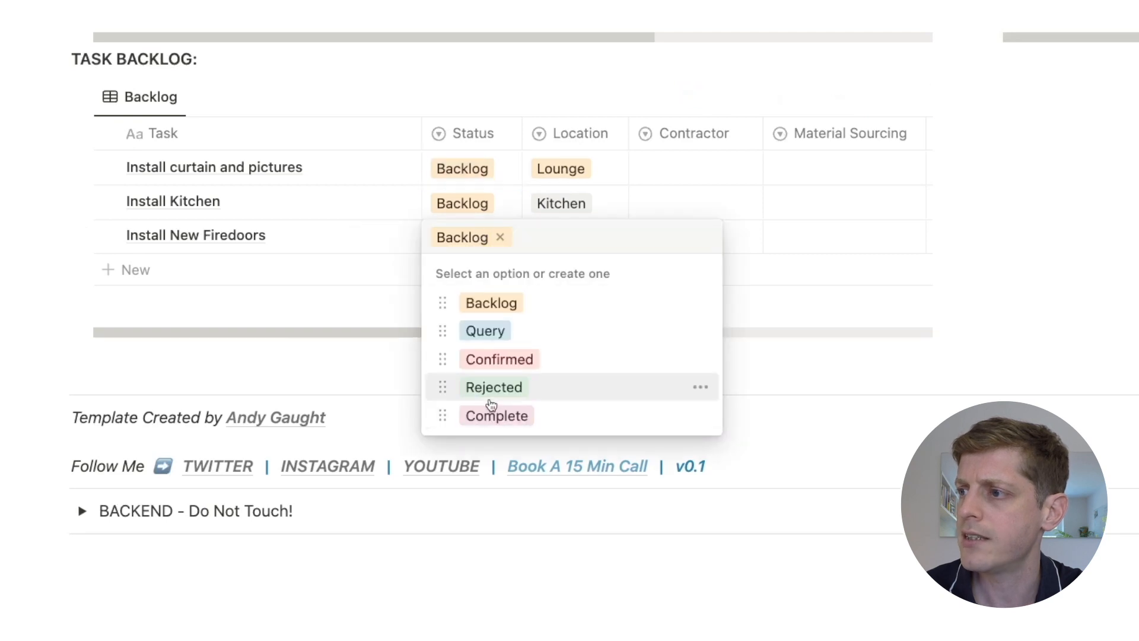
left_click(490, 391)
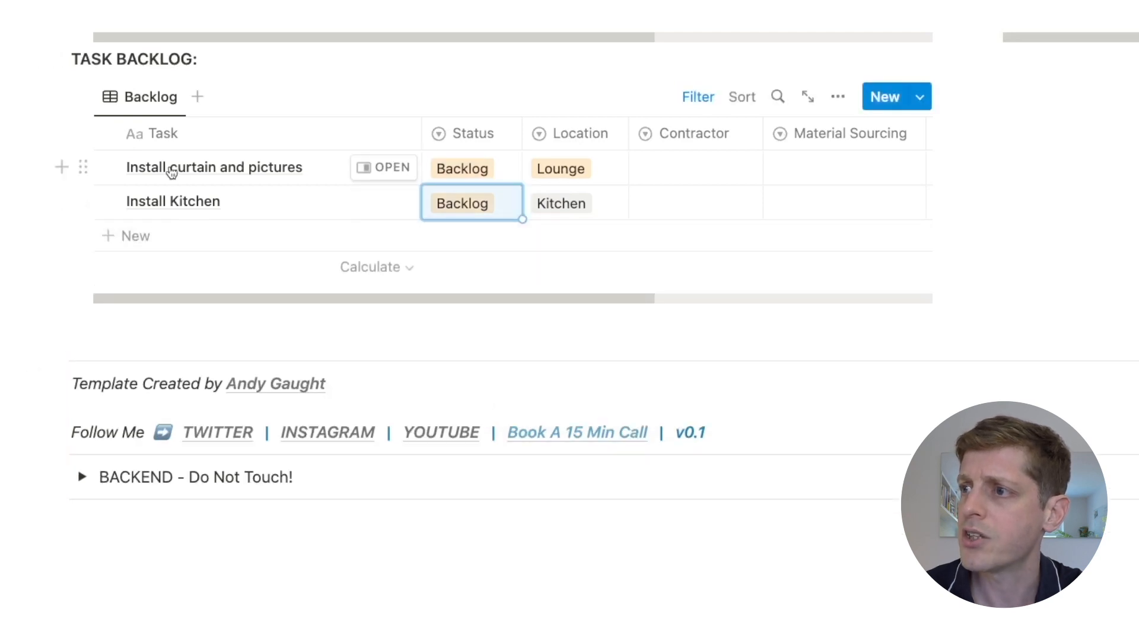
left_click(473, 177)
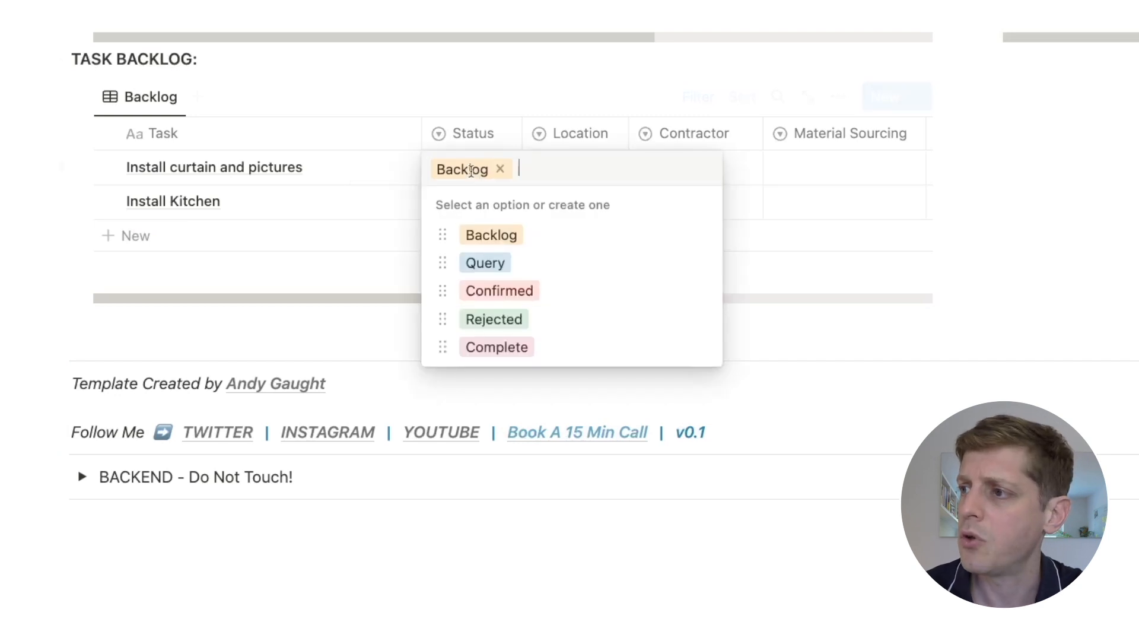
left_click(506, 321)
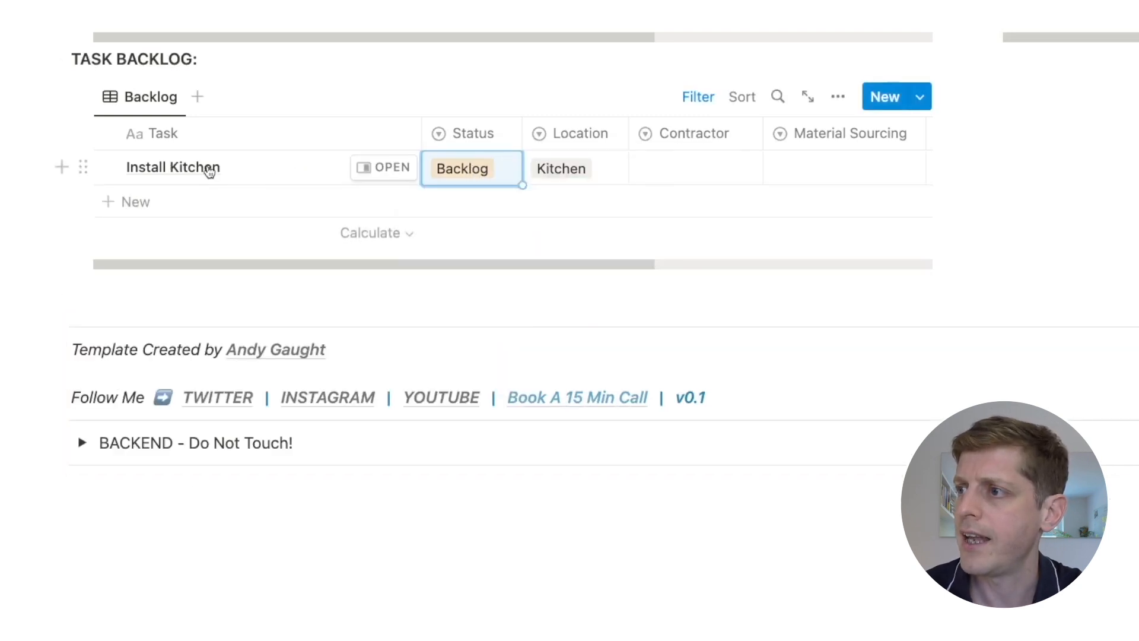
For the Install Kitchen backlog task, set the contractor to Joiner, material sourcing to Client and status to Confirmed.
left_click(469, 168)
key("Escape")
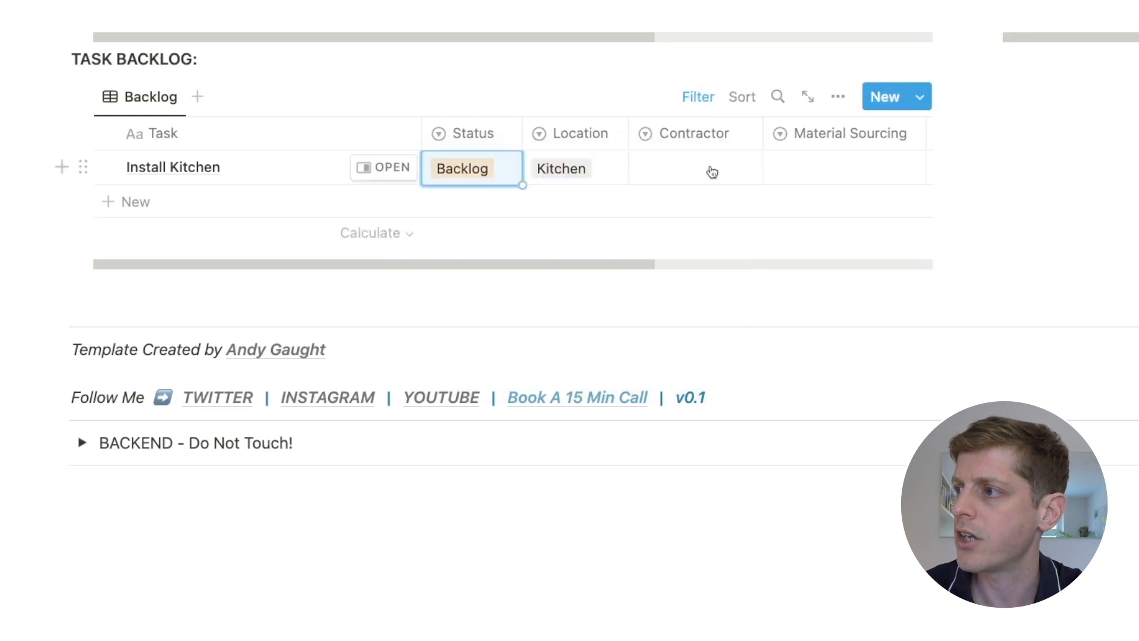
left_click(712, 171)
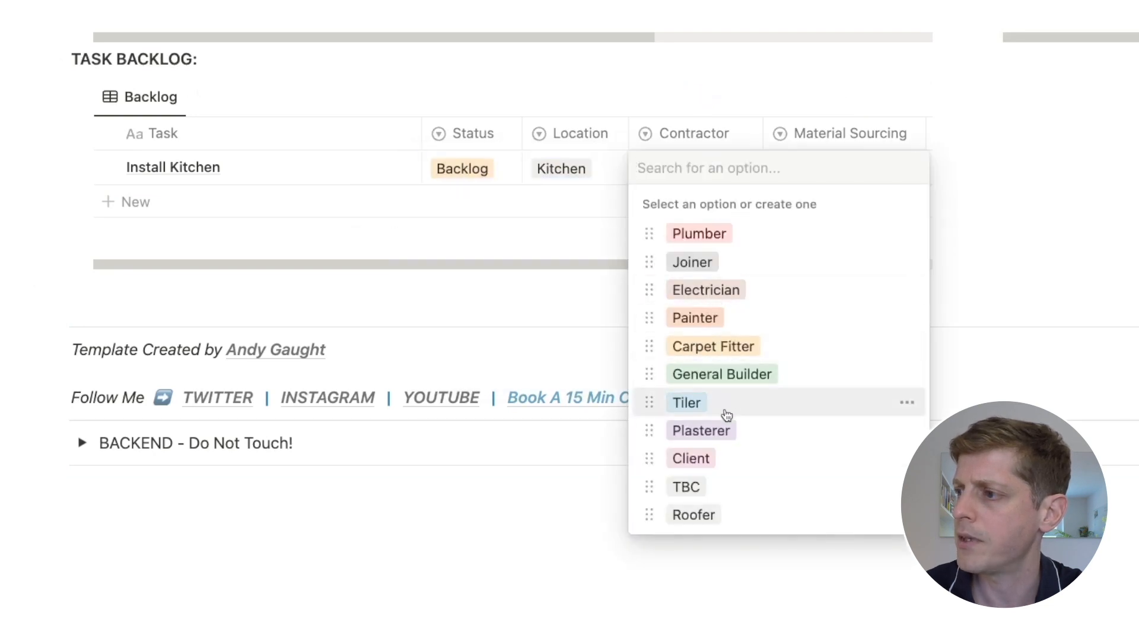
left_click(706, 262)
left_click(812, 183)
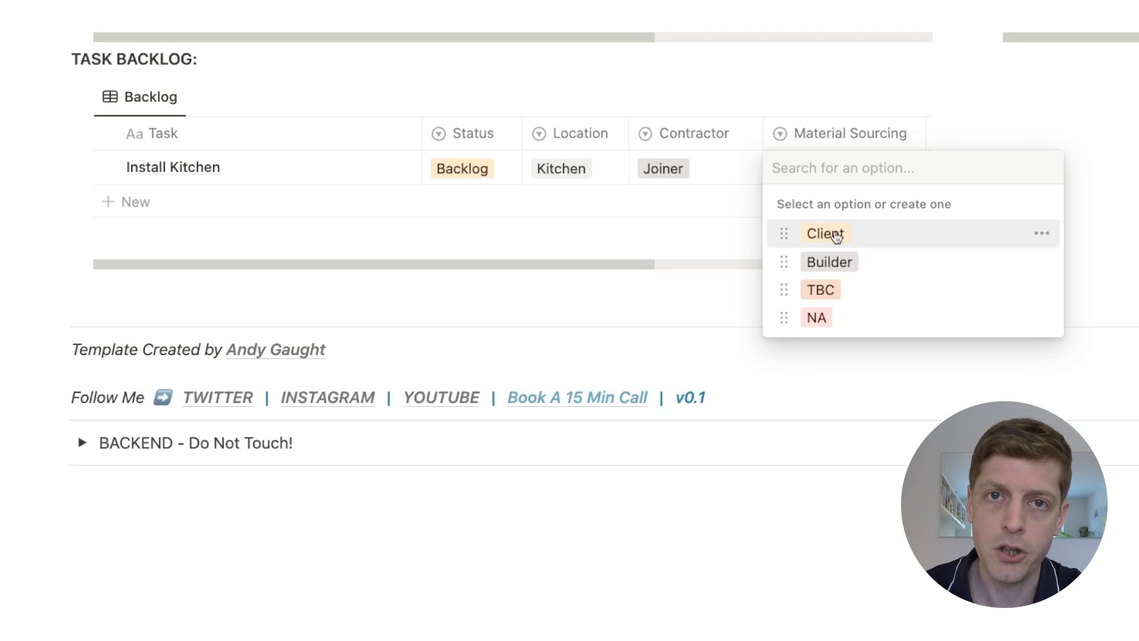
left_click(836, 237)
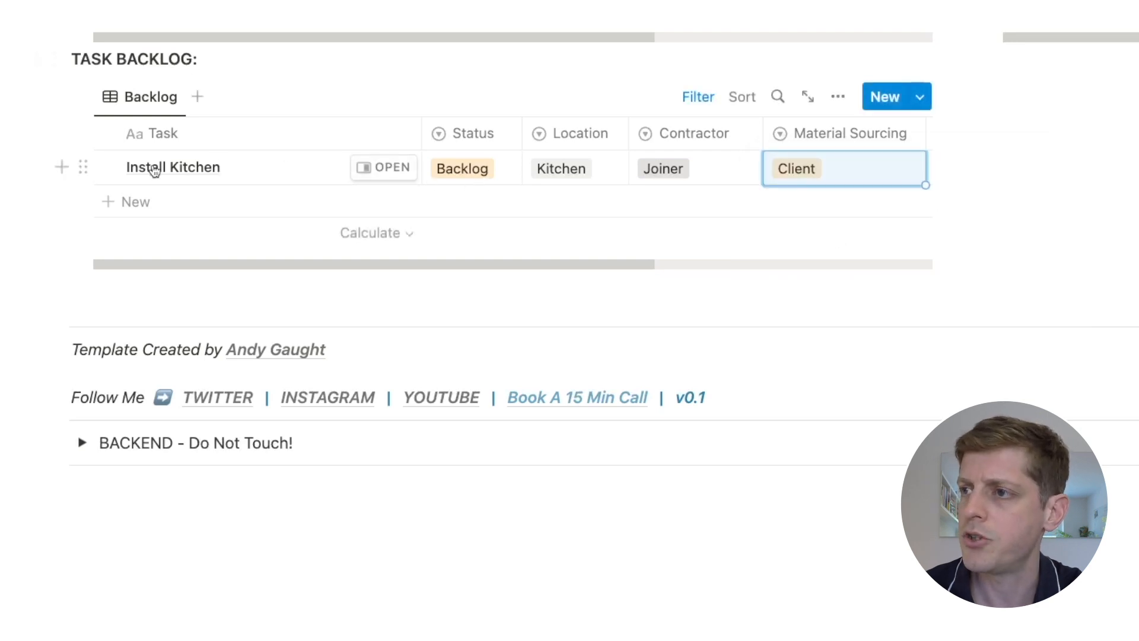
left_click(451, 170)
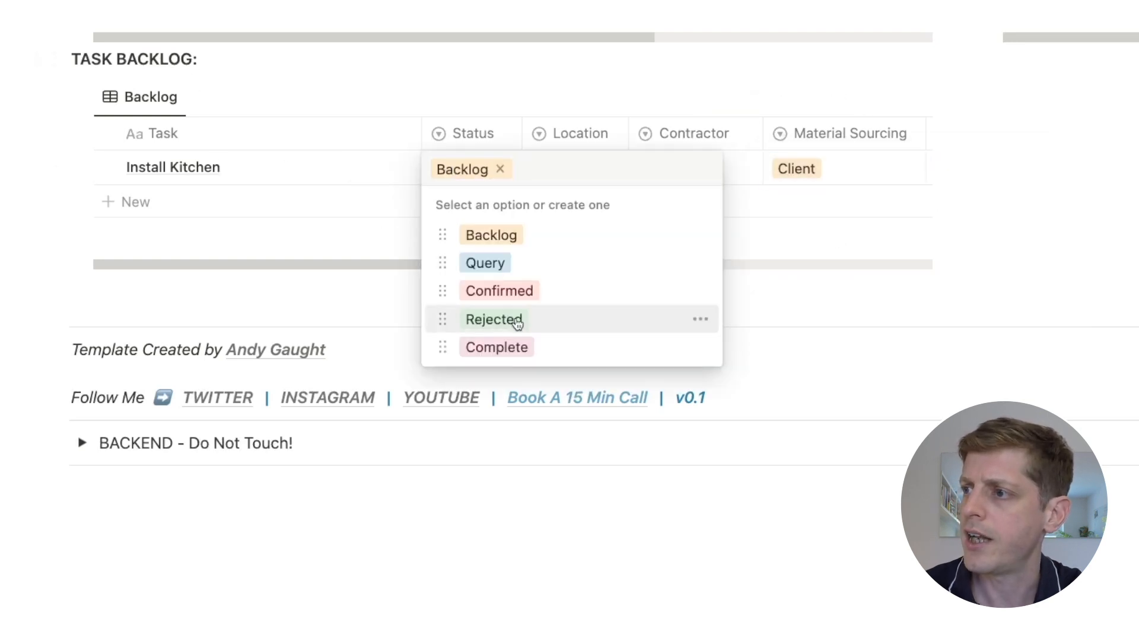
left_click(517, 292)
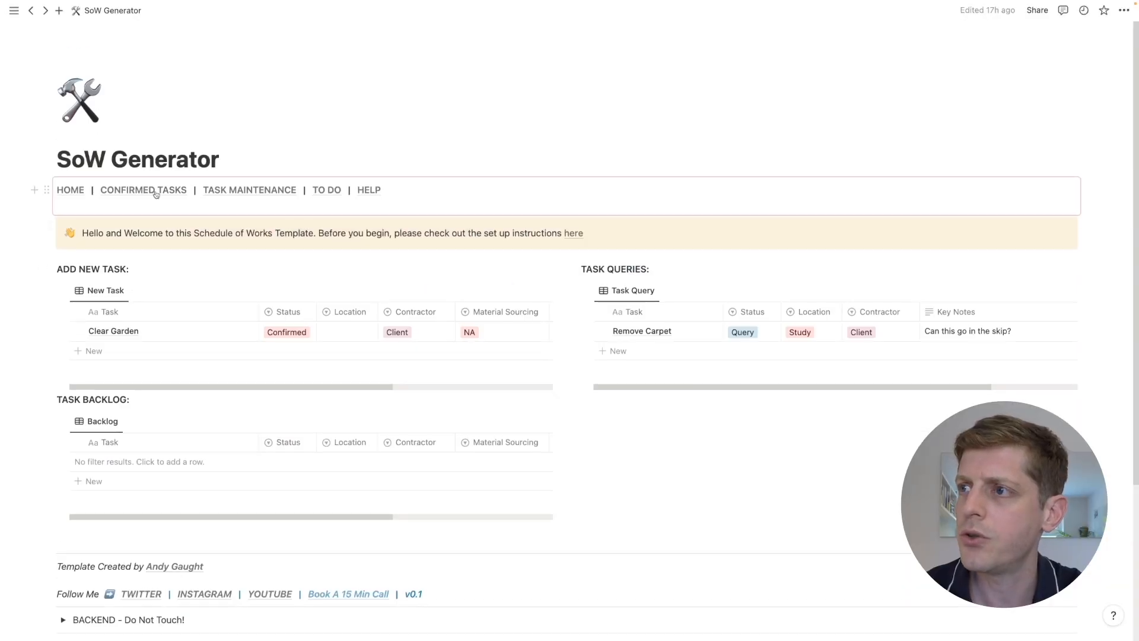
Open the Confirmed Tasks page and review the full list of confirmed tasks.
left_click(156, 194)
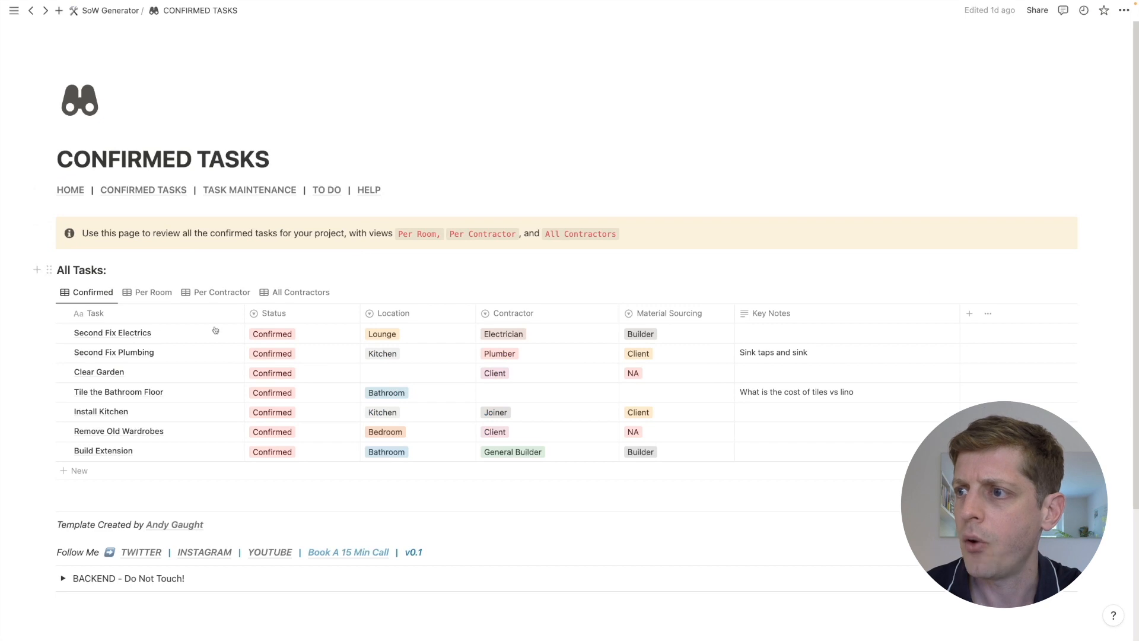
scroll(182, 280, "down", 1)
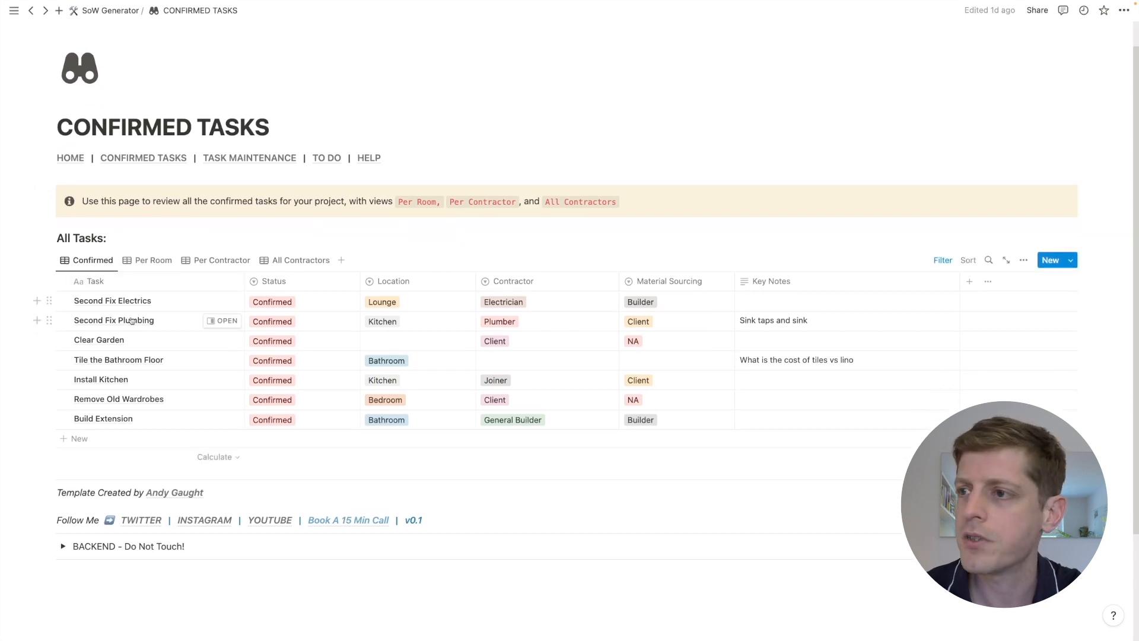
scroll(135, 318, "down", 1)
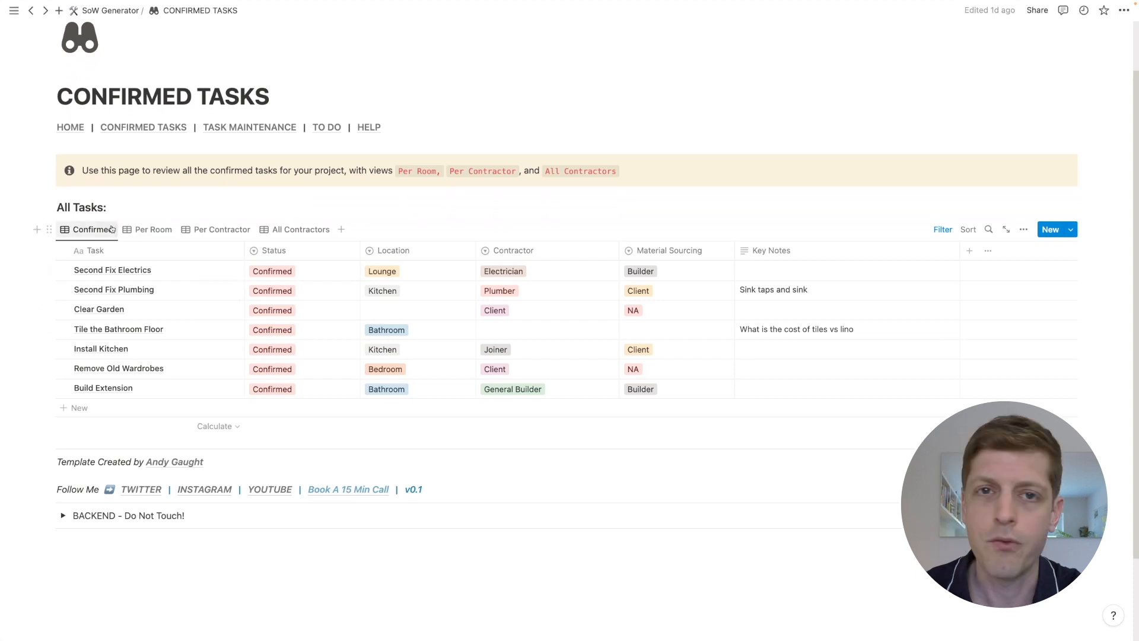
Switch the confirmed tasks to the Per Room view and review the tasks under each location.
left_click(149, 232)
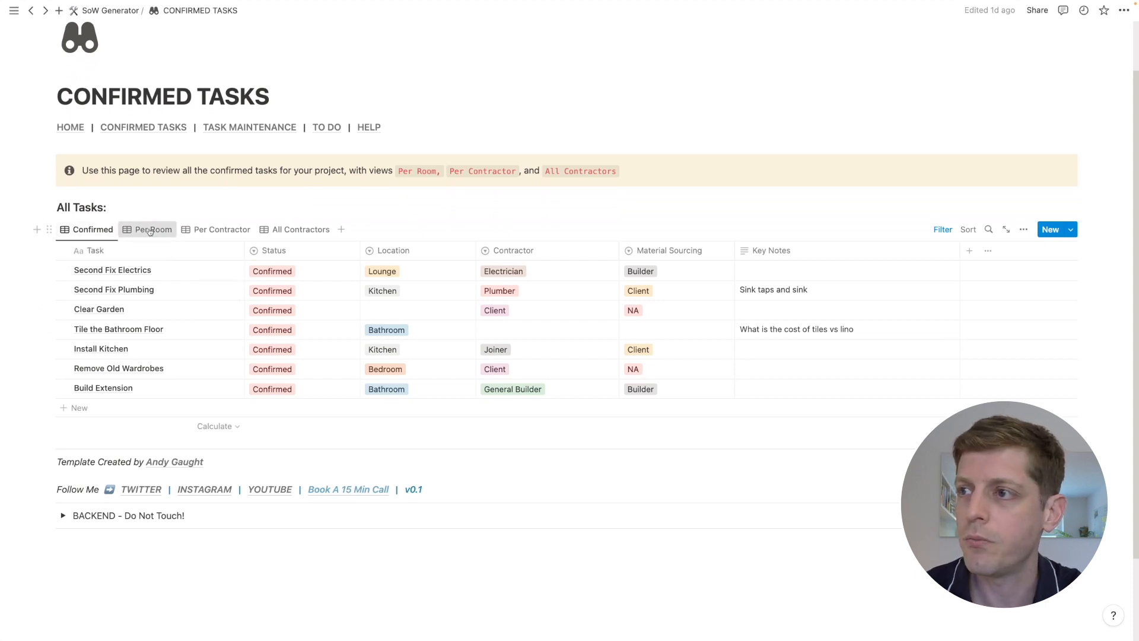
scroll(201, 280, "down", 3)
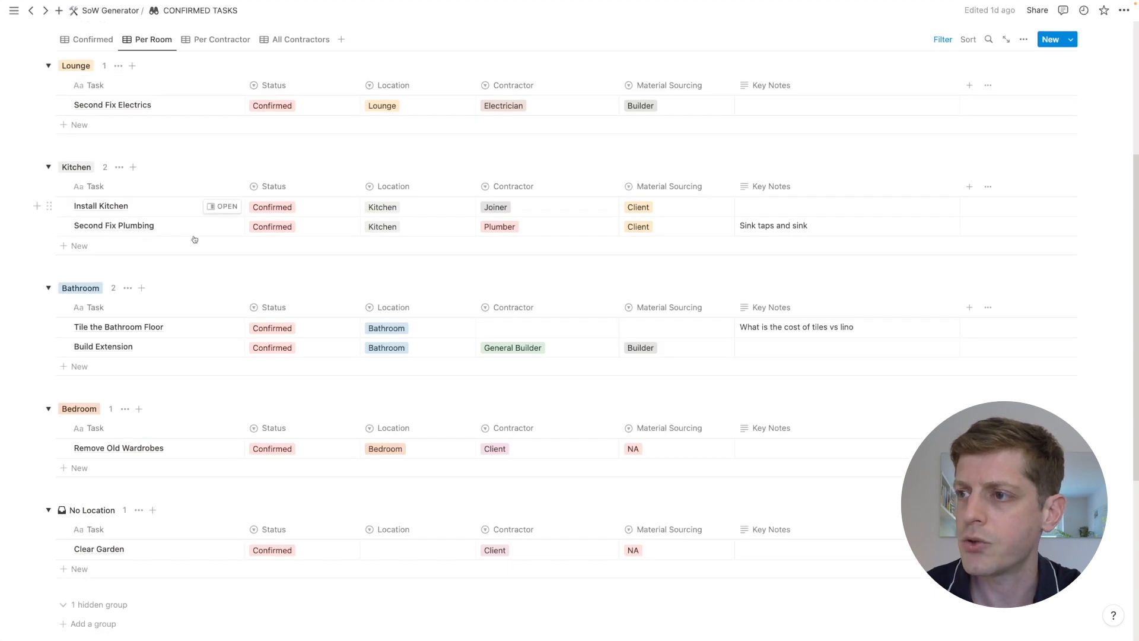
scroll(194, 240, "down", 2)
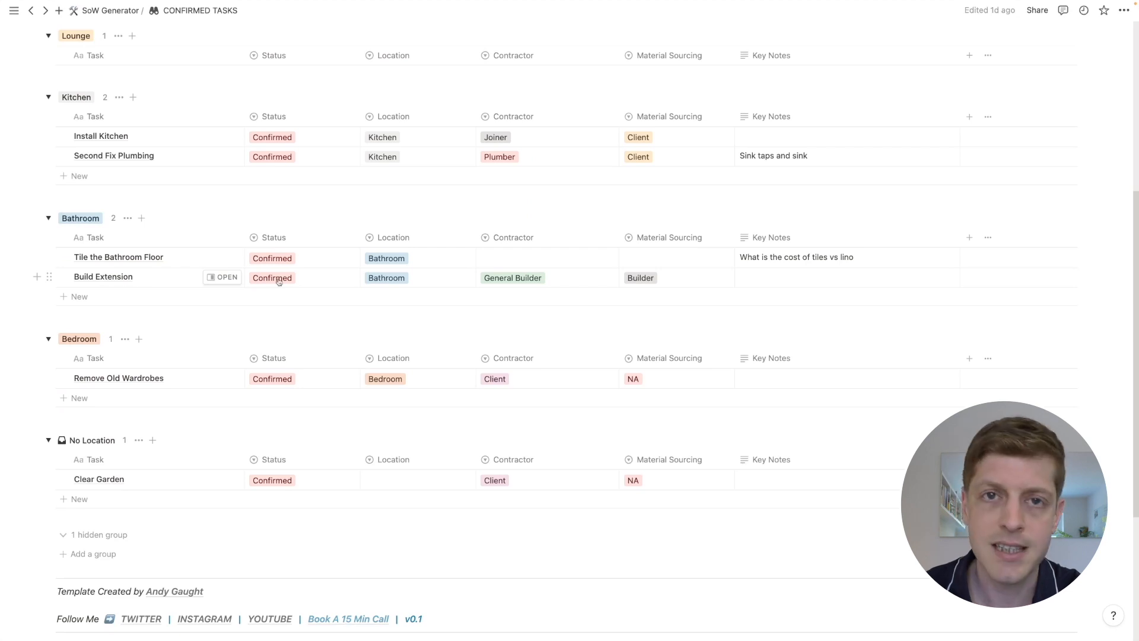
scroll(287, 292, "down", 1)
scroll(178, 255, "up", 8)
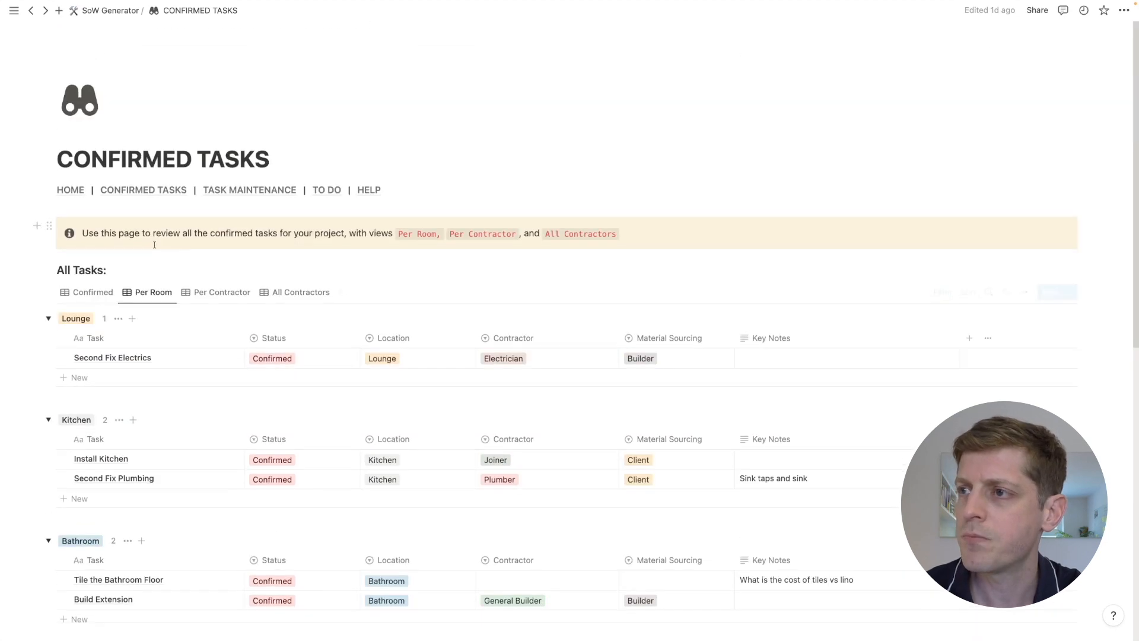
Switch the confirmed tasks to the Per Contractor view and review the tasks assigned to each contractor.
left_click(229, 293)
scroll(284, 275, "down", 3)
scroll(284, 275, "down", 1)
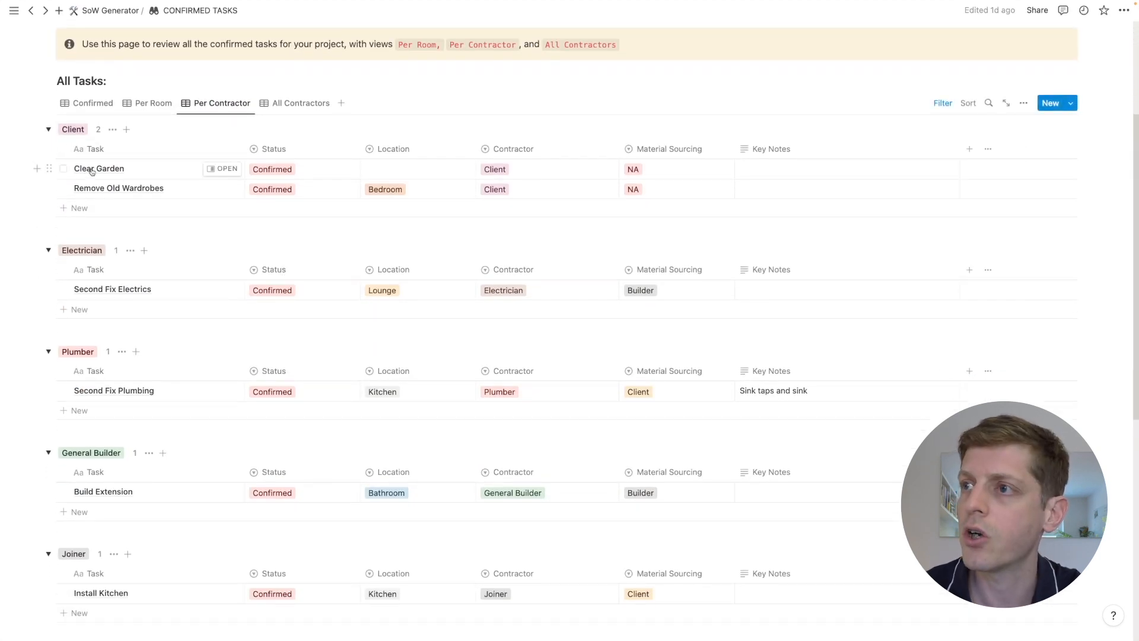
scroll(167, 207, "down", 5)
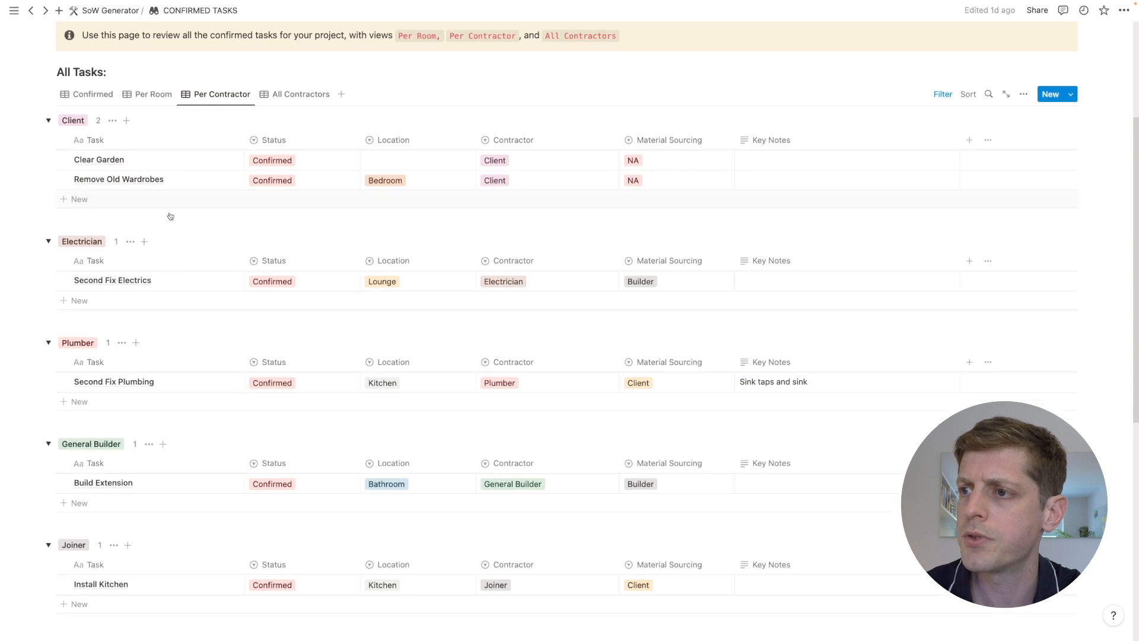
scroll(168, 382, "up", 10)
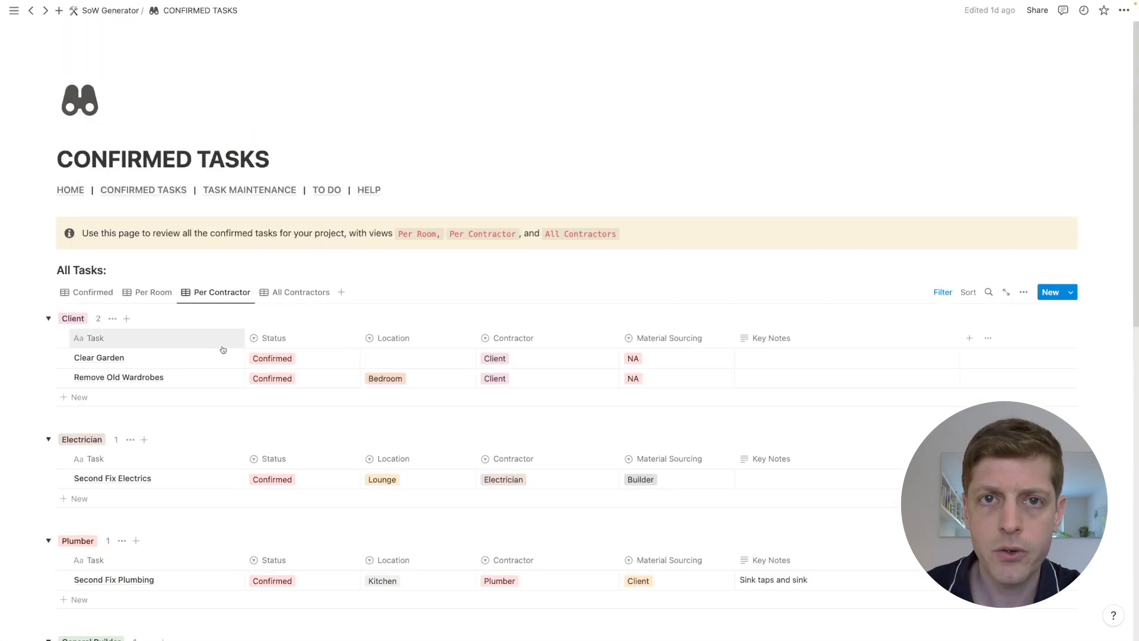